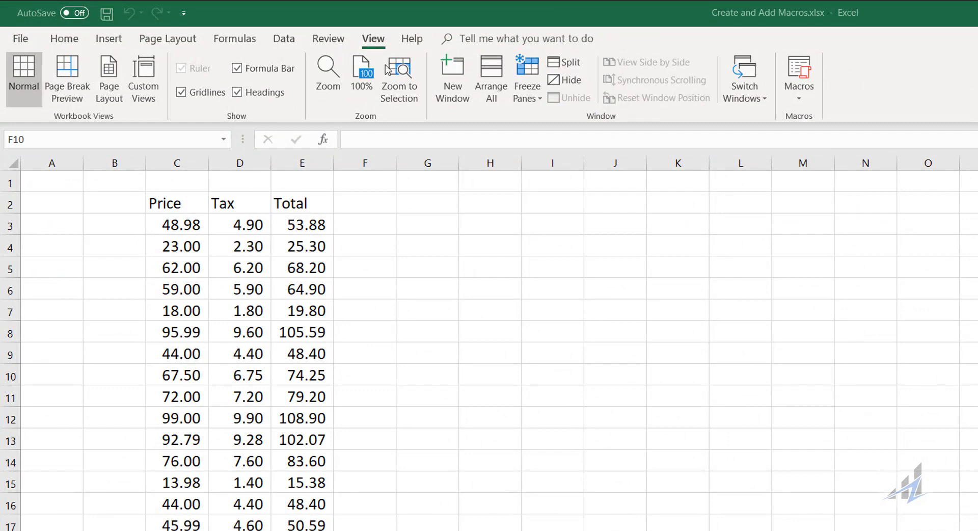
Step: Start recording a macro named CopyPasteValues, stored in the Personal Macro Workbook
click(803, 95)
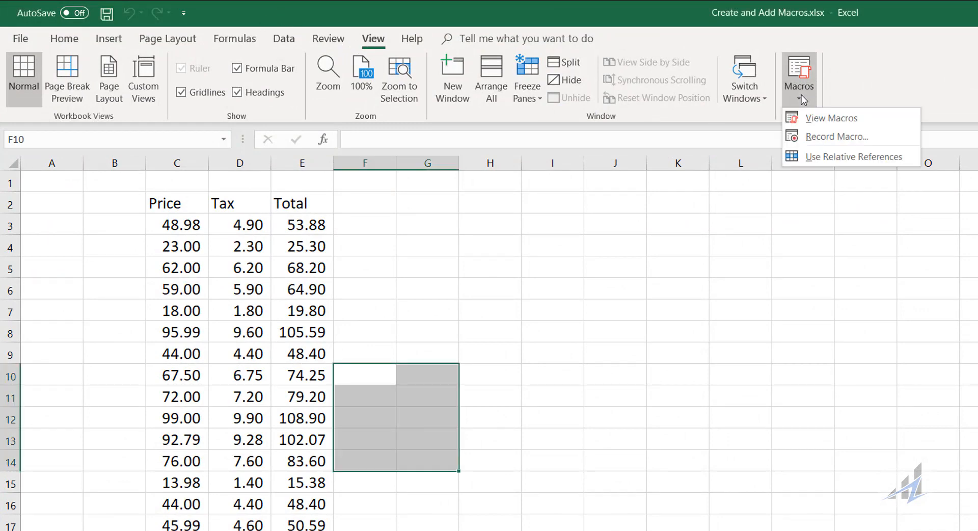
click(811, 135)
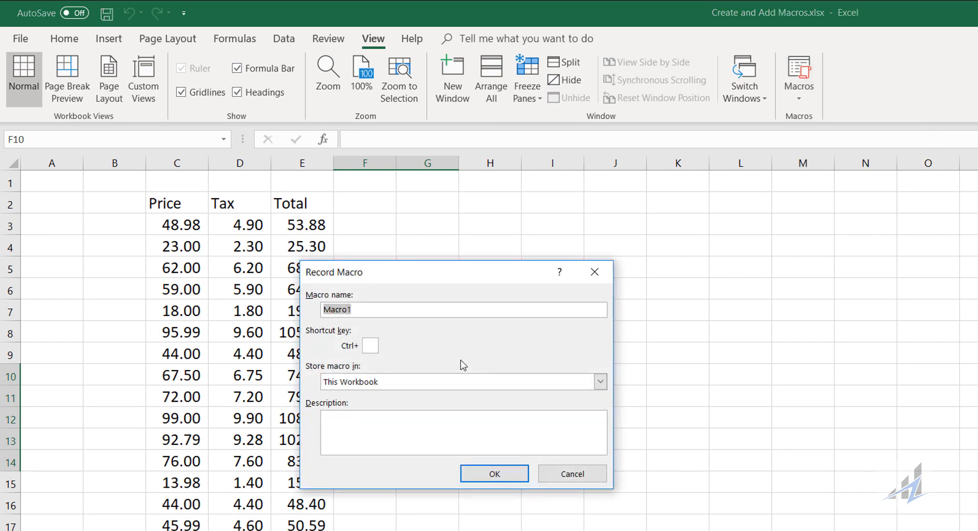
text(CopyPasteValues)
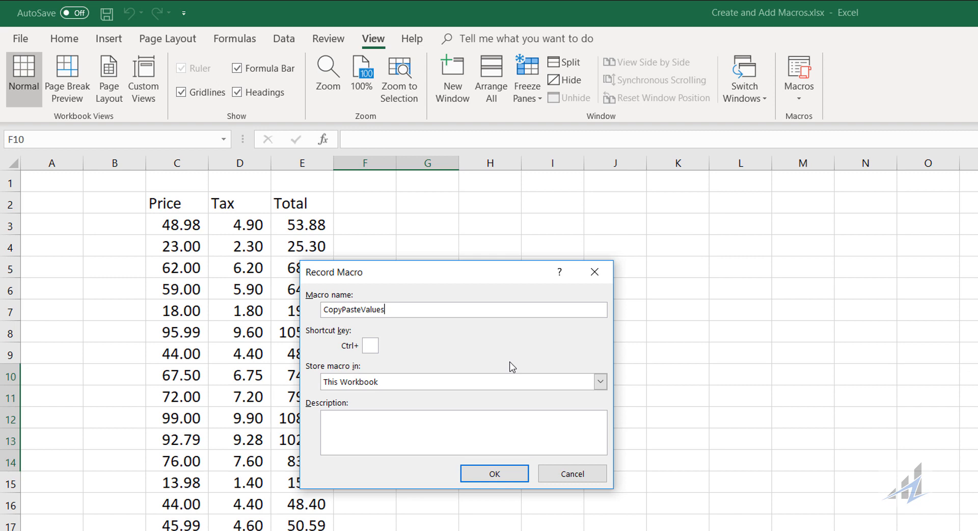
click(600, 383)
click(586, 397)
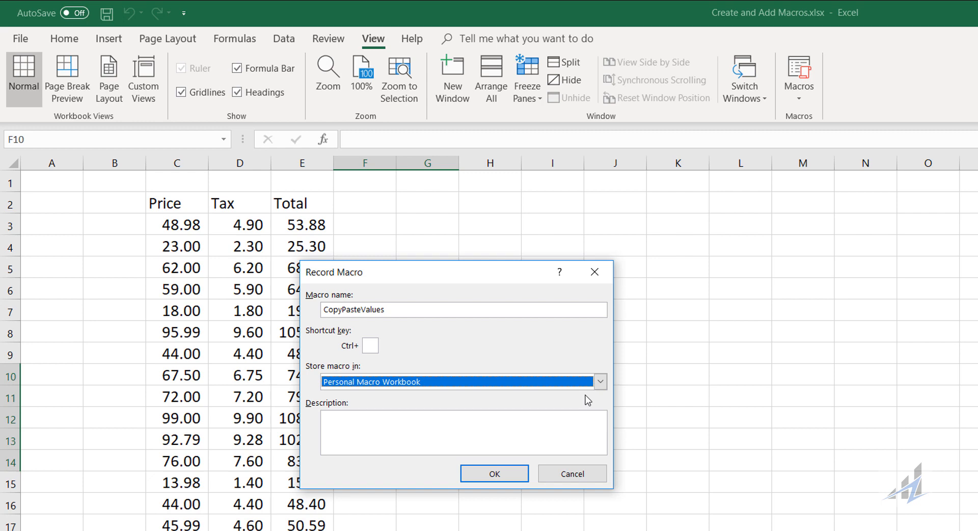
click(519, 475)
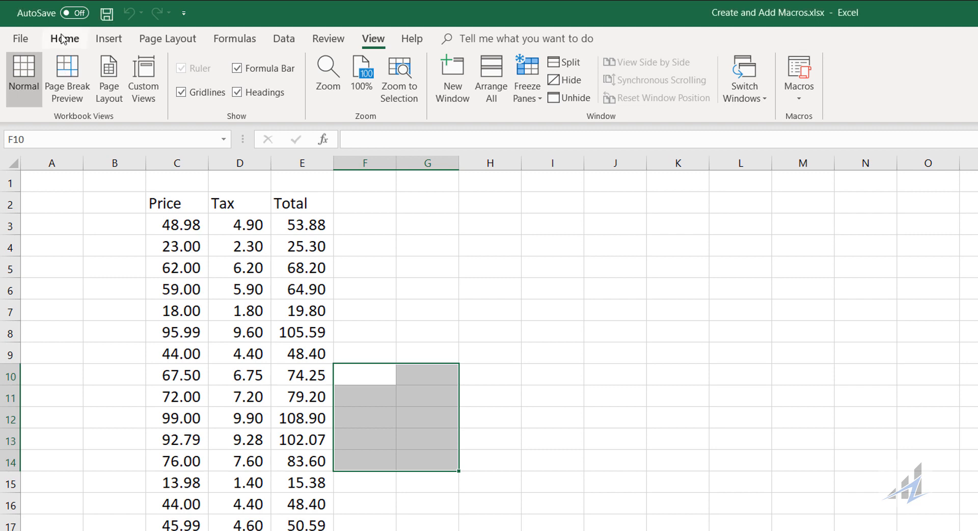
Step: Copy the selected range F10:G14, paste it back in place as values only, and clear the copy selection
click(63, 41)
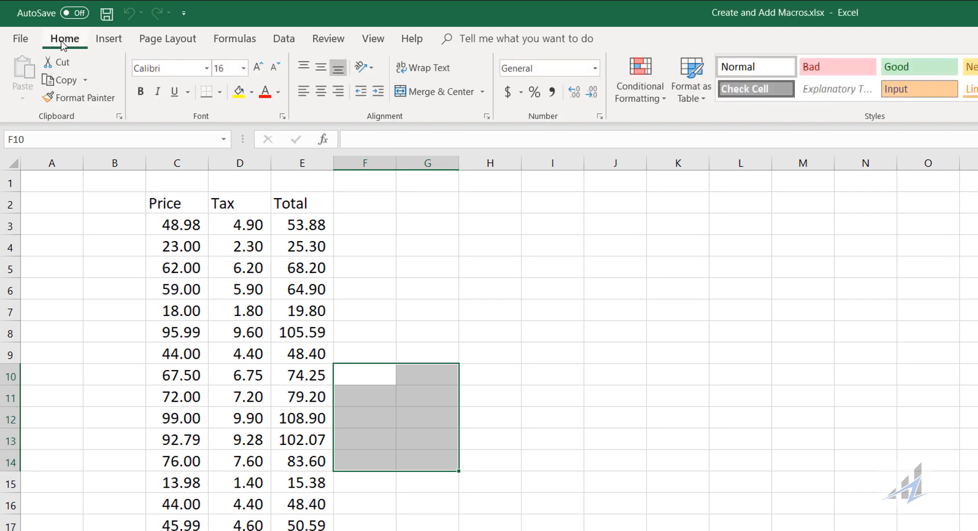
click(65, 82)
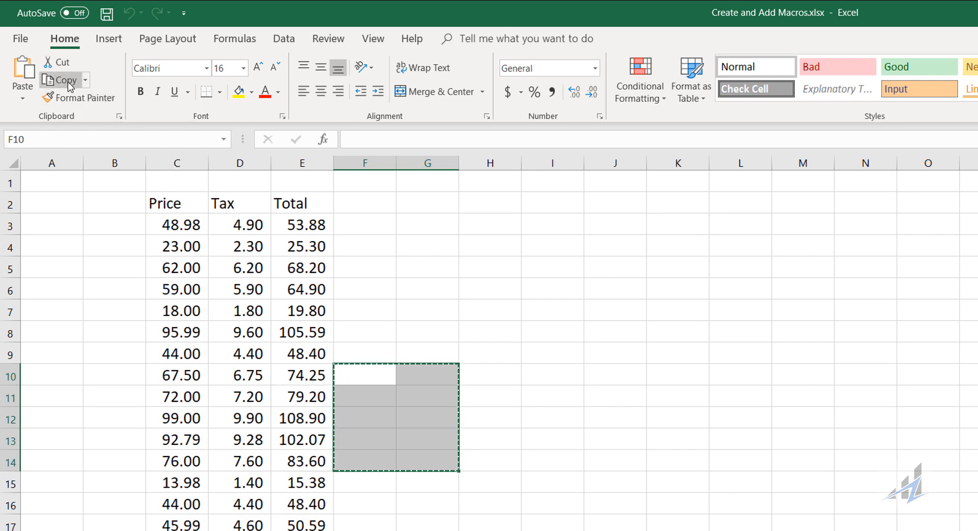
click(25, 77)
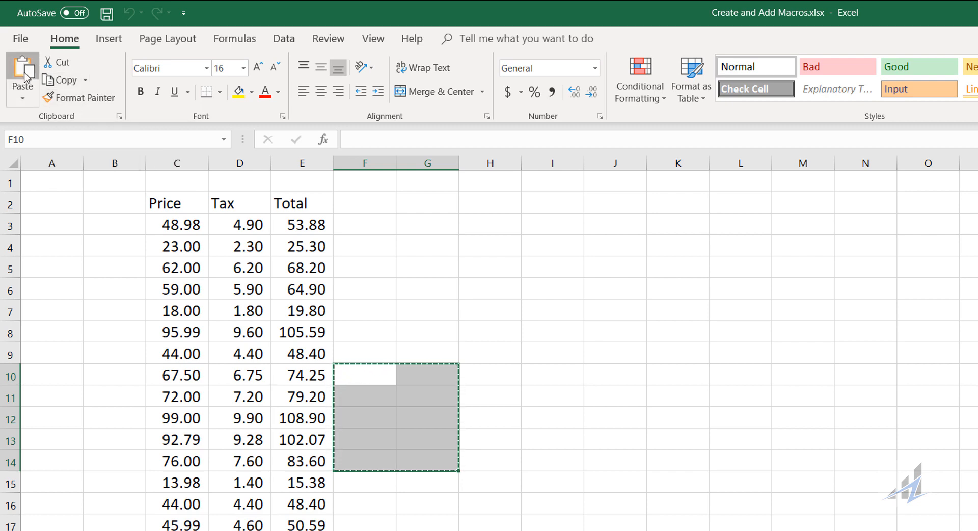
click(22, 98)
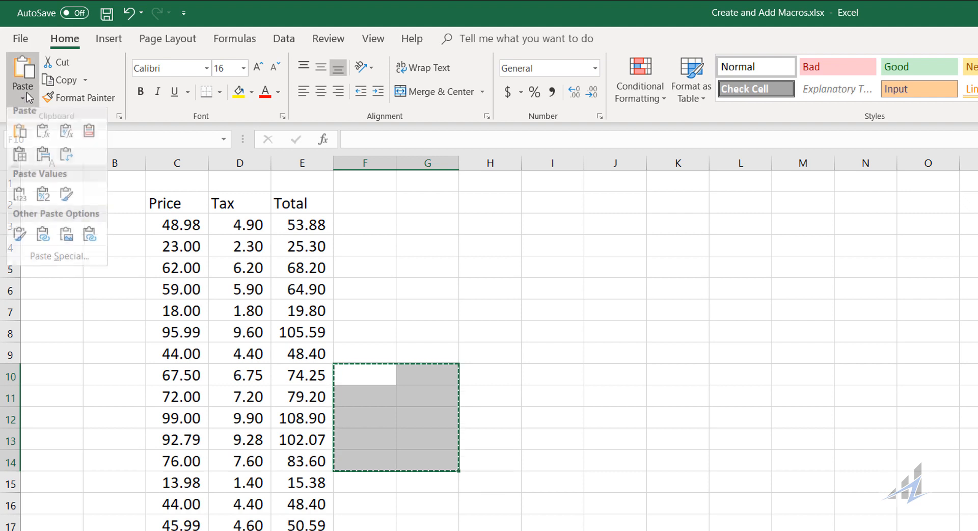
click(20, 205)
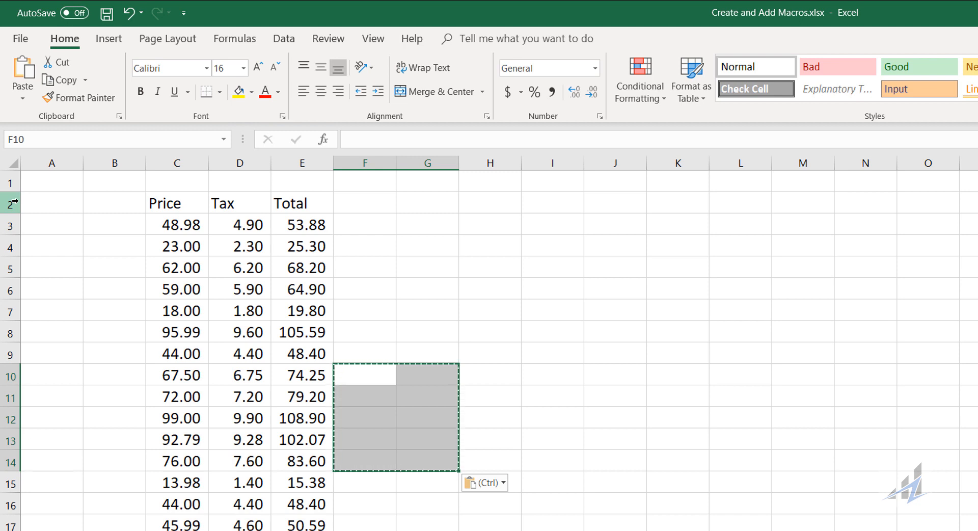
key(Escape)
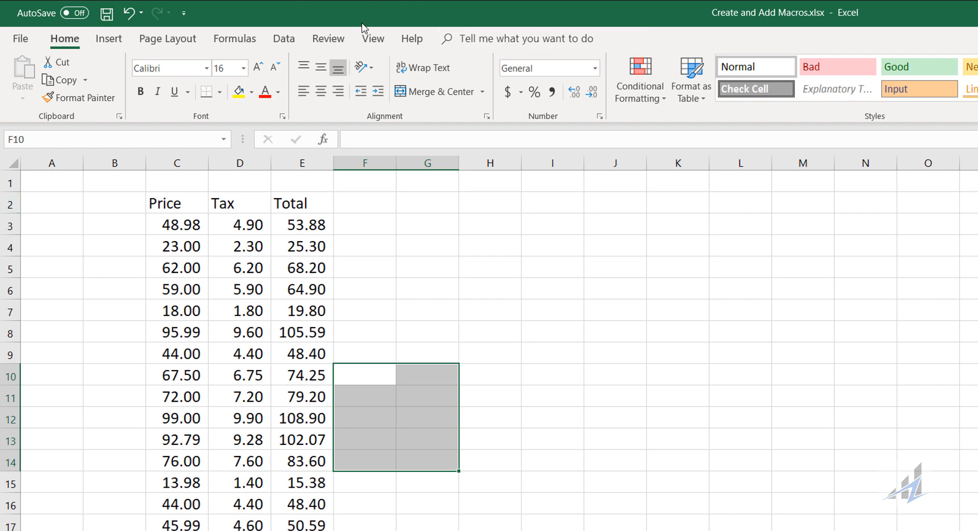
Step: Stop recording the macro
click(373, 40)
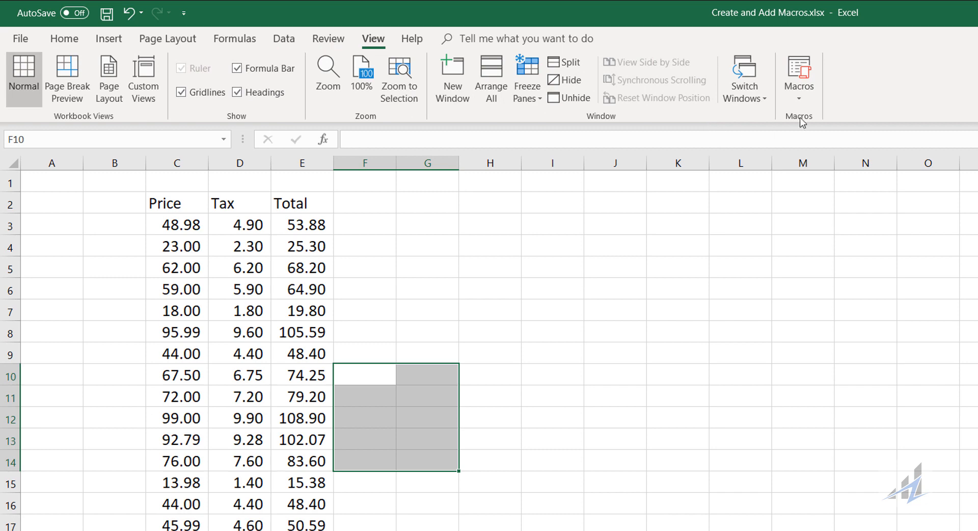
click(799, 92)
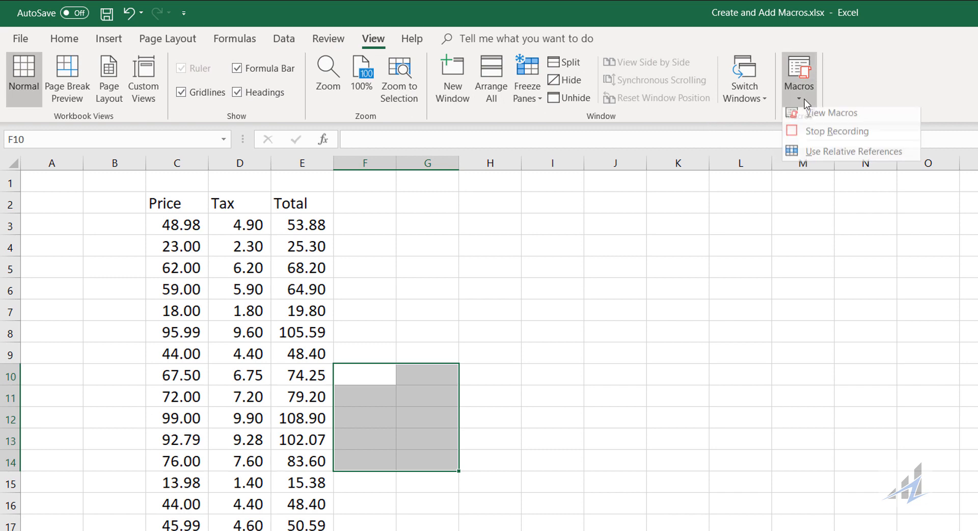
click(809, 138)
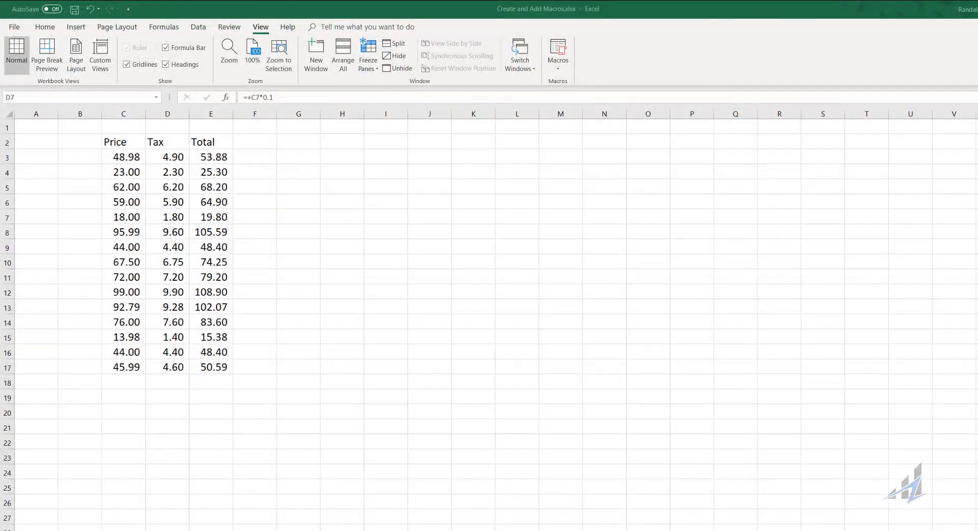
Step: Add the PERSONAL.XLSB!CopyPasteValues macro to the Quick Access Toolbar for all documents
click(129, 10)
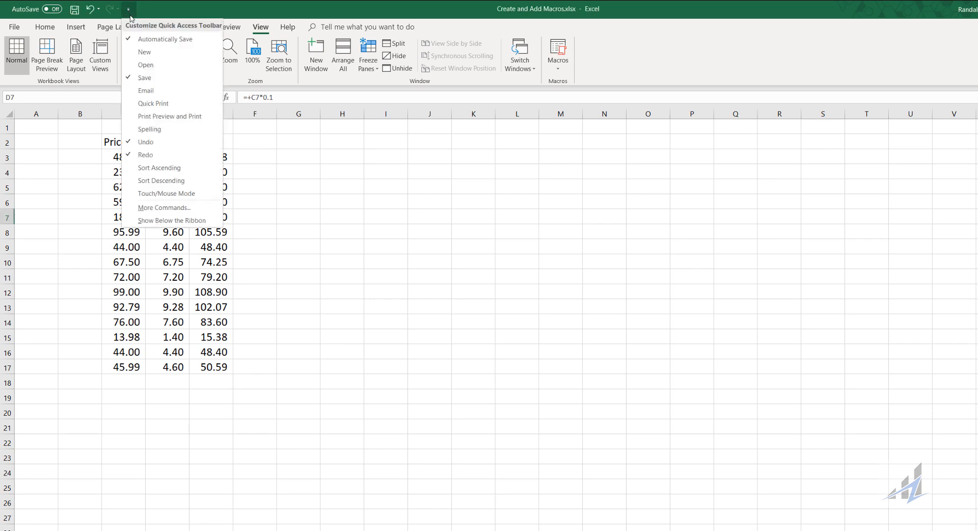
click(164, 208)
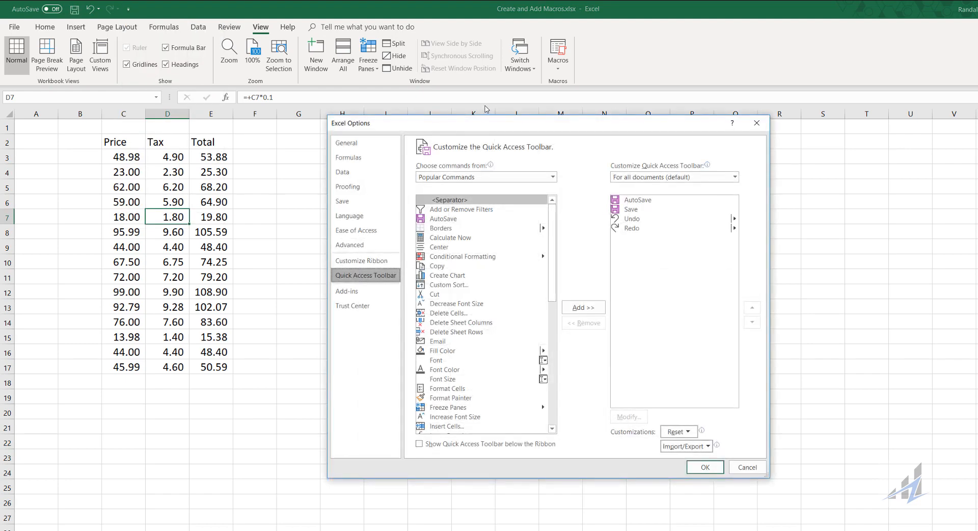
drag(489, 124, 228, 153)
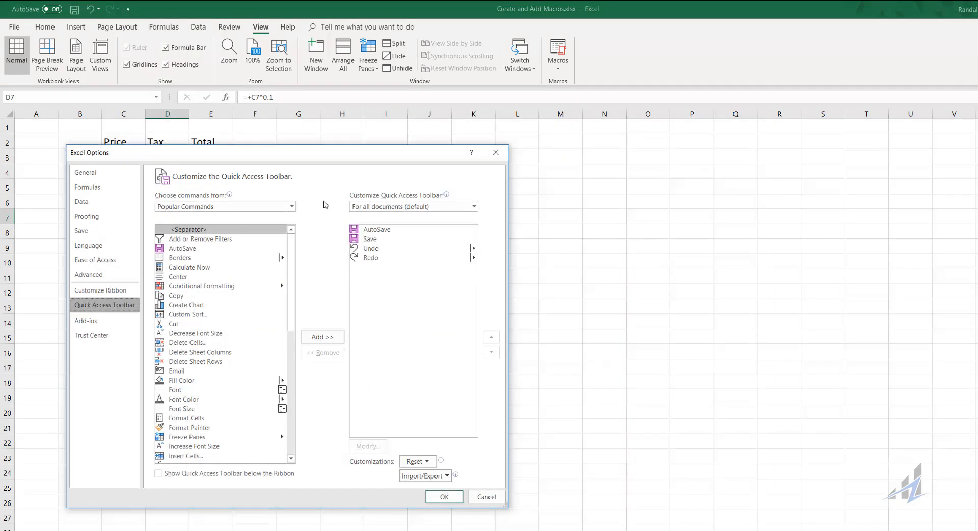
click(293, 207)
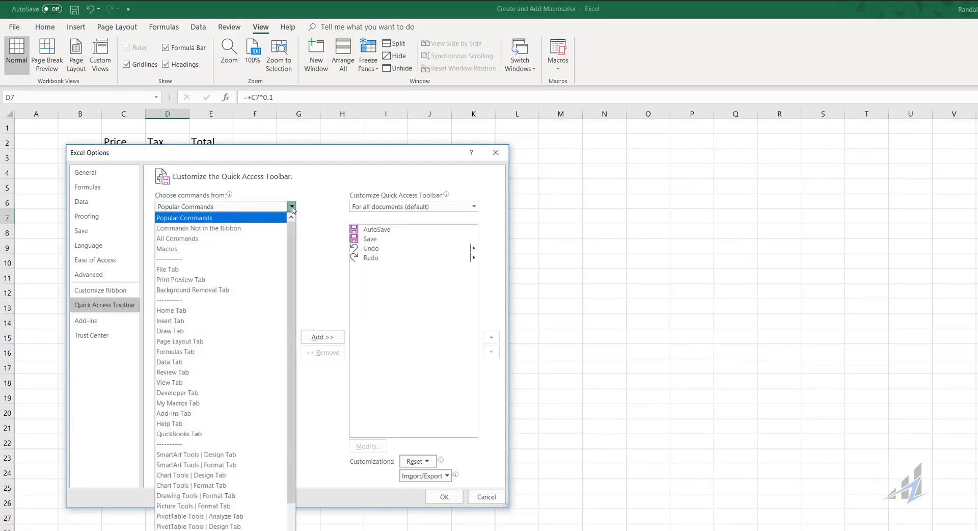
click(265, 251)
drag(292, 326, 294, 403)
click(256, 312)
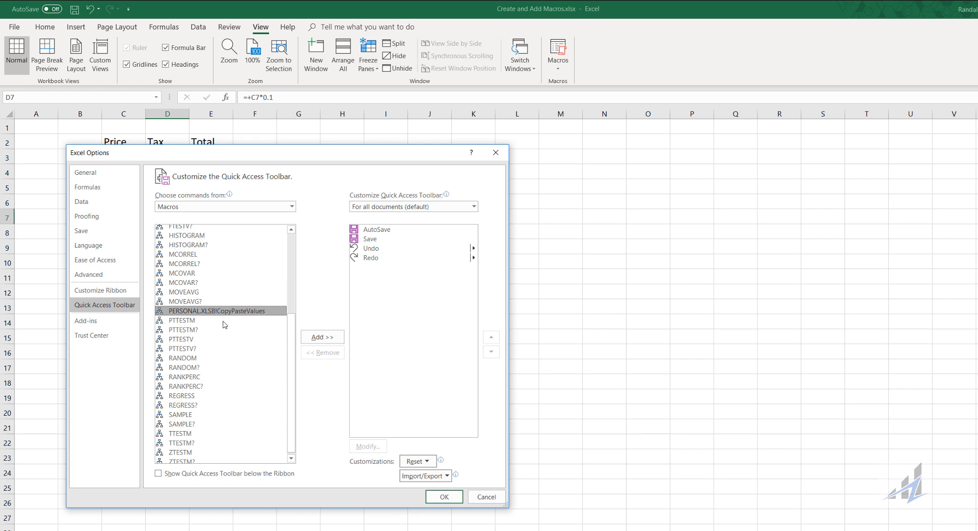
click(330, 341)
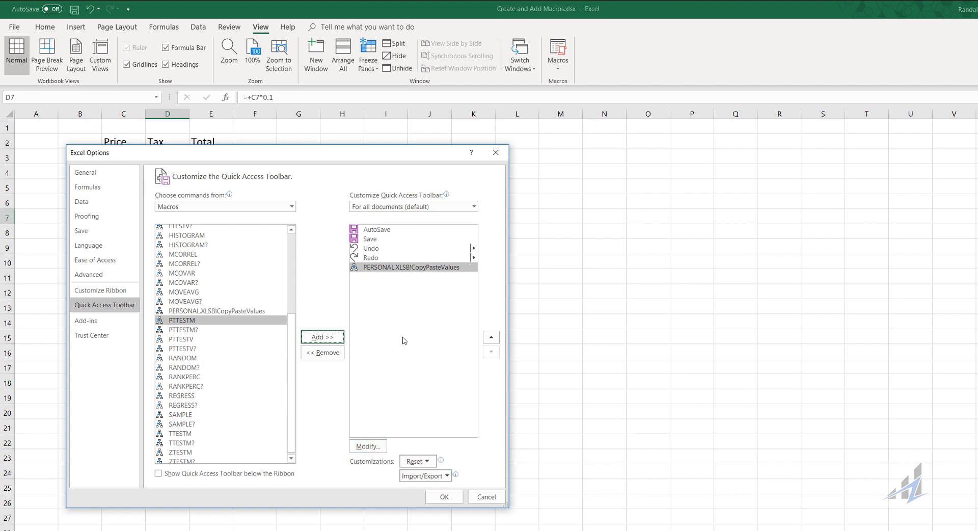
Step: Shorten the macro button's display name to CopyPasteValues, give it the smiley face symbol, and apply the toolbar customization
click(380, 448)
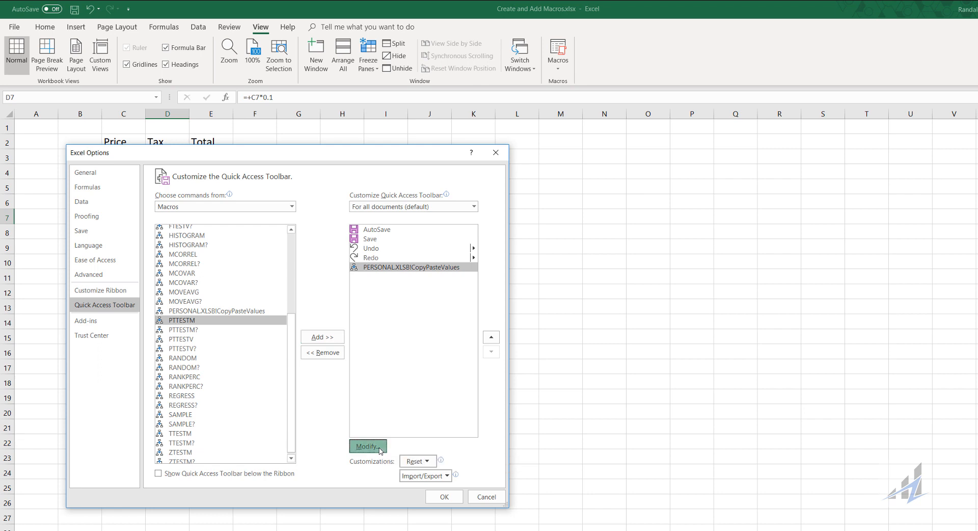
drag(286, 247, 312, 237)
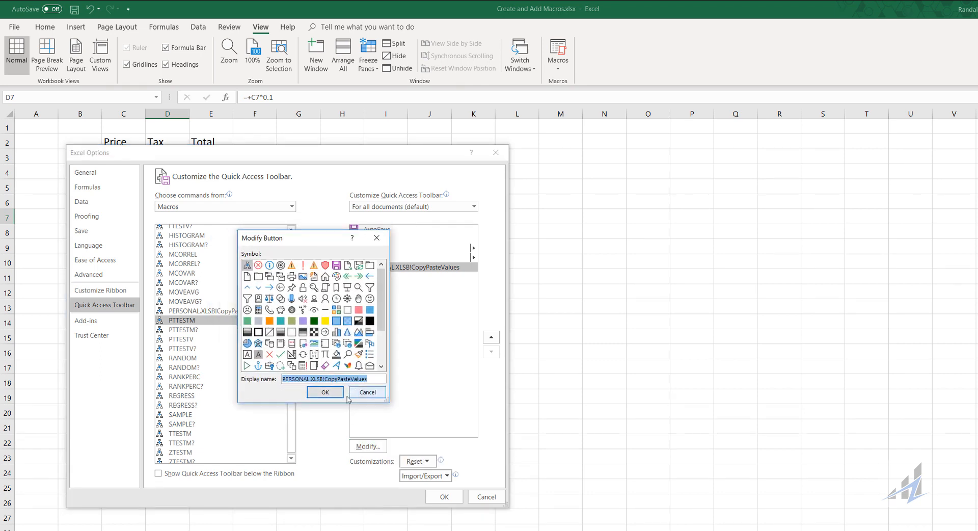
drag(326, 378, 279, 380)
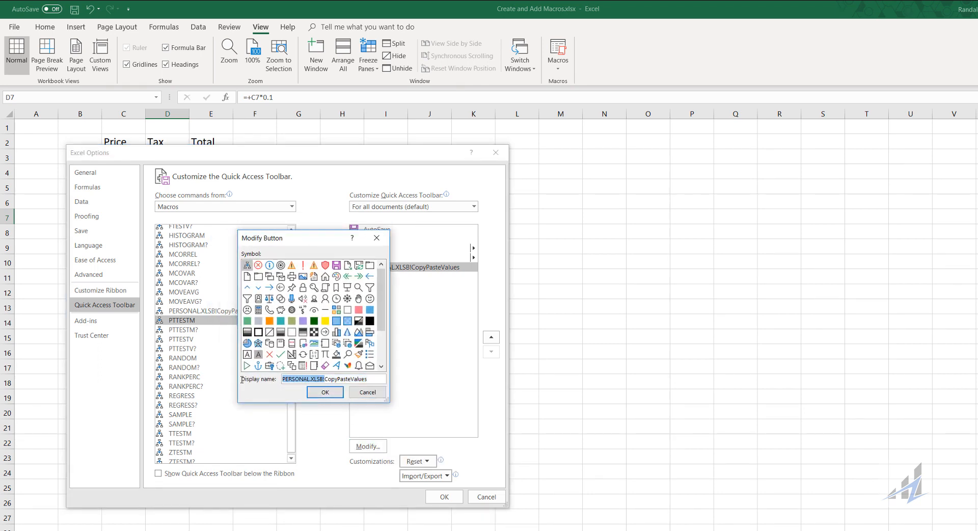
key(Delete)
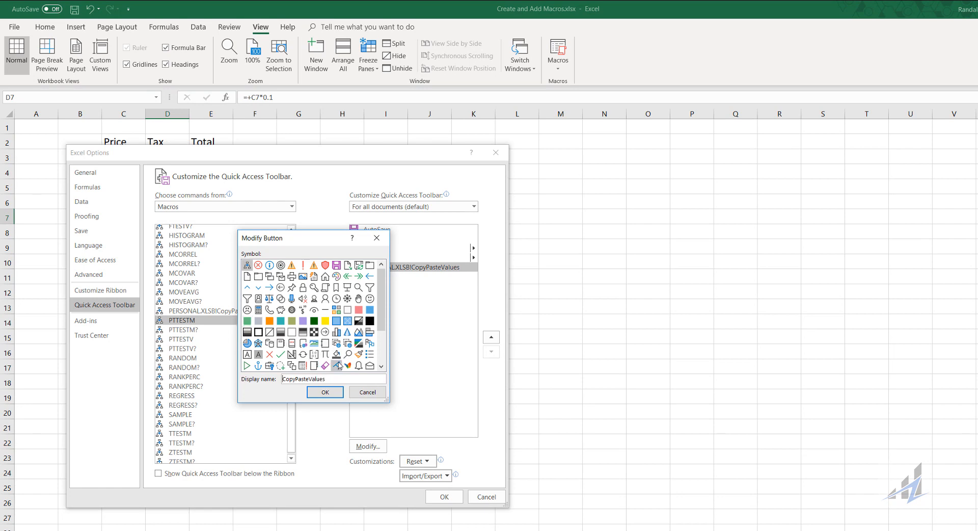
click(370, 298)
click(327, 392)
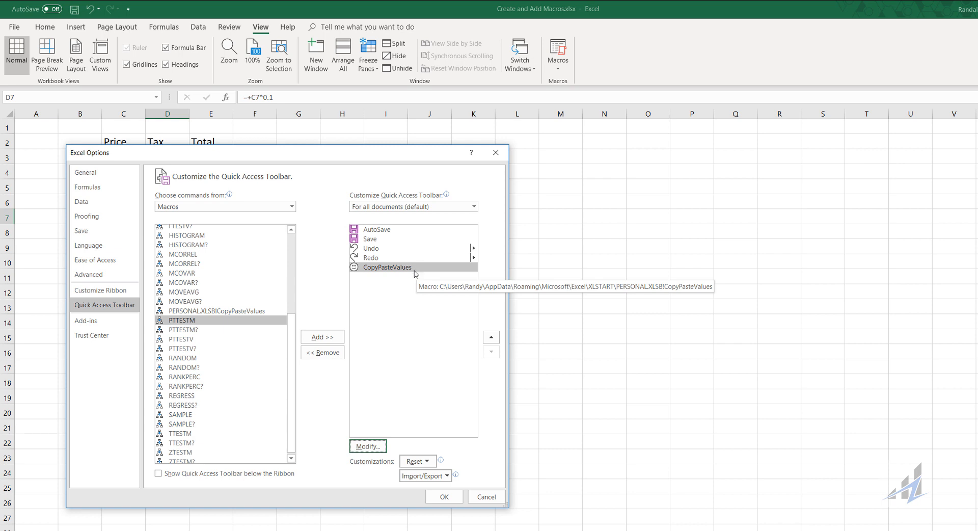
click(445, 496)
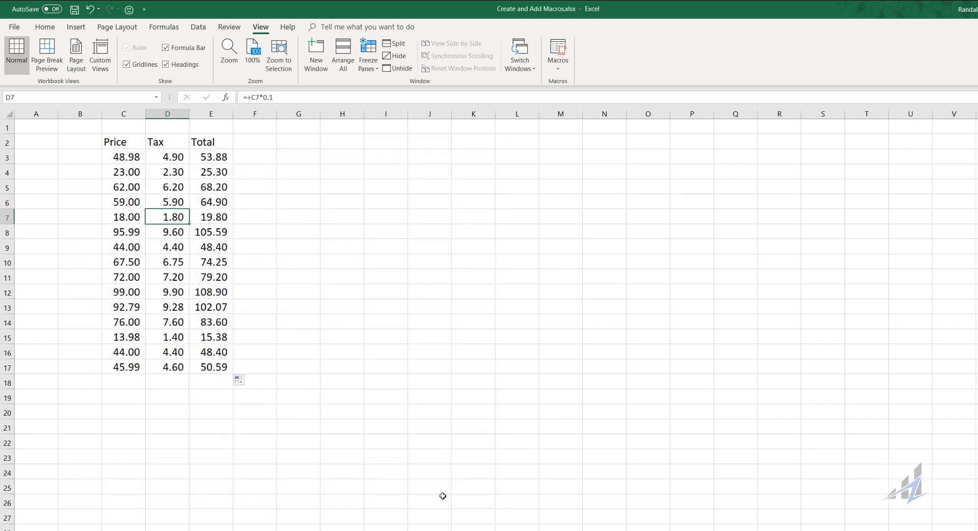
Step: Examine the contents of the Price, Tax and Total cells around row 6 for formulas
click(180, 201)
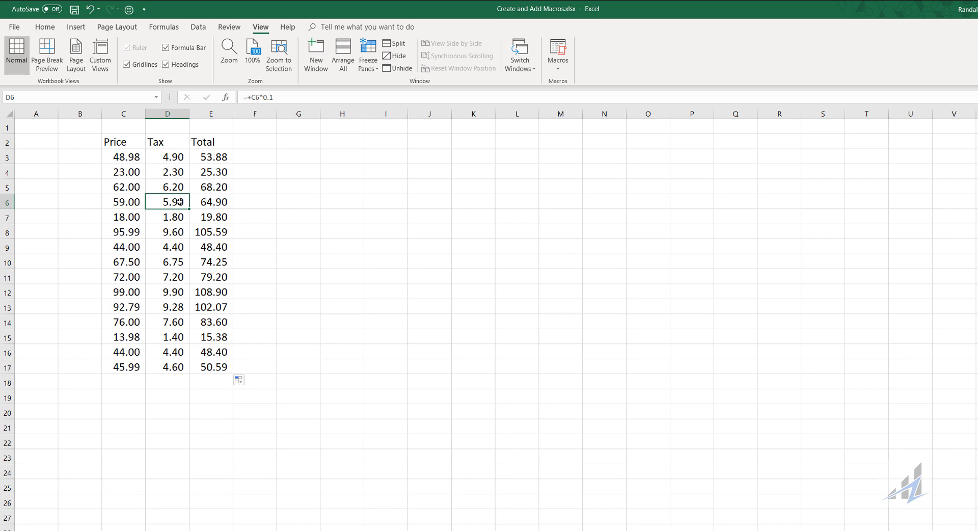
key(Right)
key(Left)
key(Left)
key(Right)
key(Right)
key(Left)
key(Up)
key(Up)
key(Up)
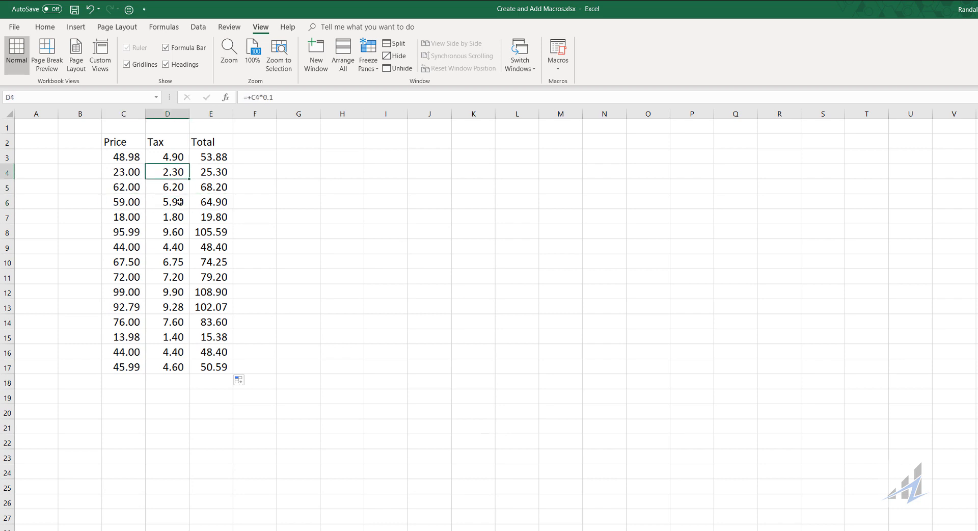
Step: Run the CopyPasteValues macro on C3:E17 and check the contents of the row 4 cells
drag(133, 155, 221, 352)
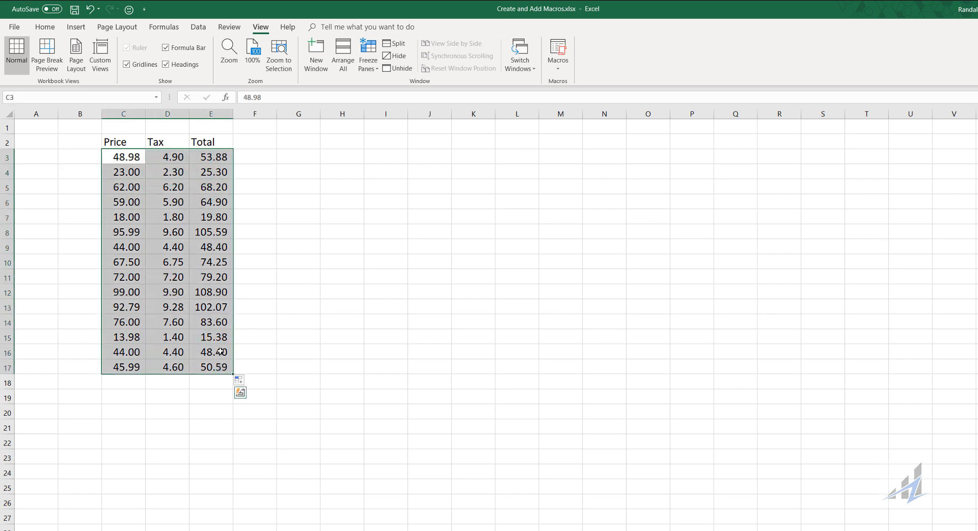
click(129, 9)
click(161, 174)
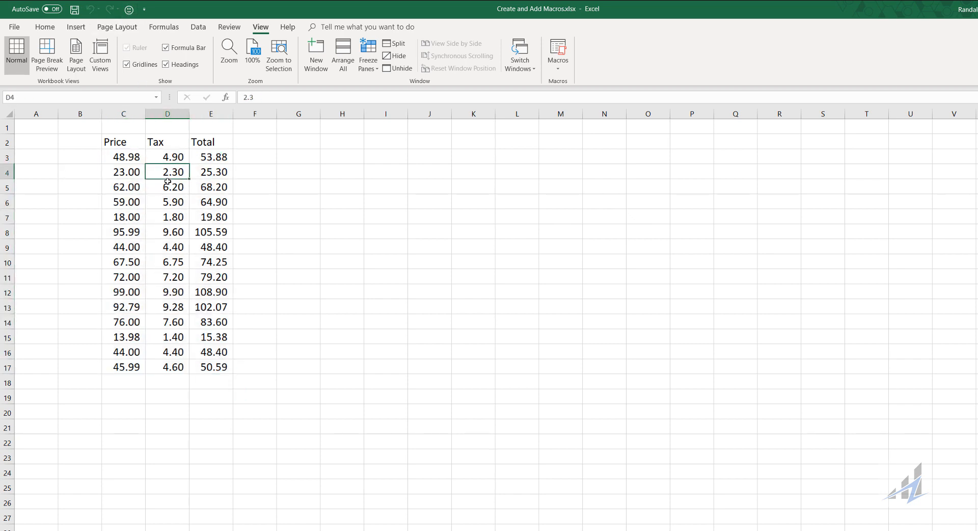
key(Right)
key(Left)
key(Left)
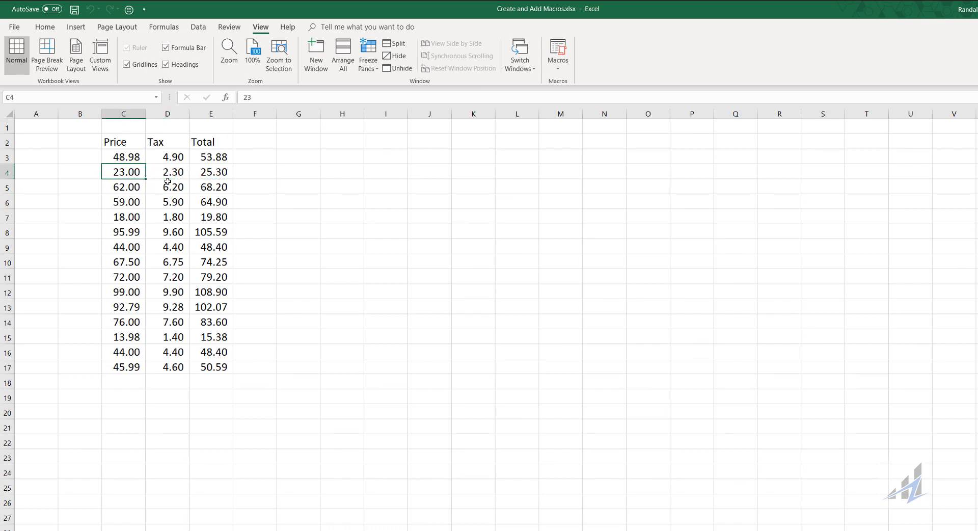